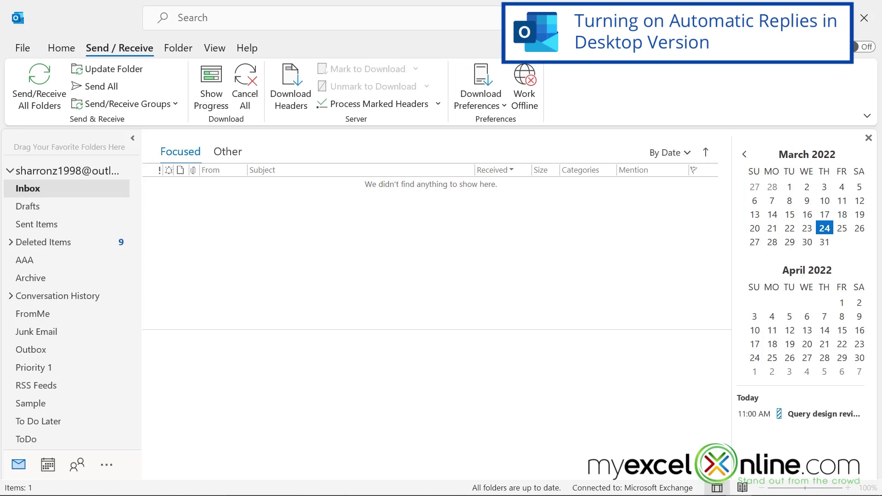
Enable automatic replies for 3/24/2022 to 3/25/2022, 10:00 AM, with the message 'I am out.'
{"action": "left_click", "coordinate": [24, 48]}
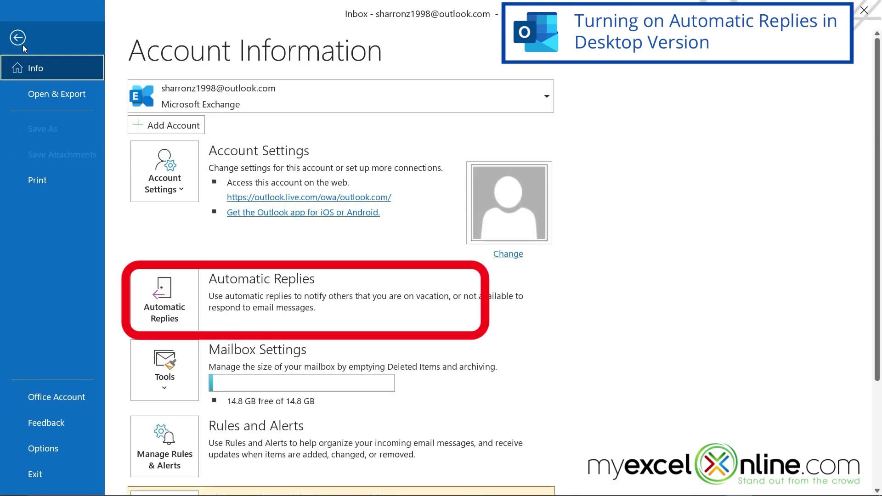
{"action": "left_click", "coordinate": [174, 314]}
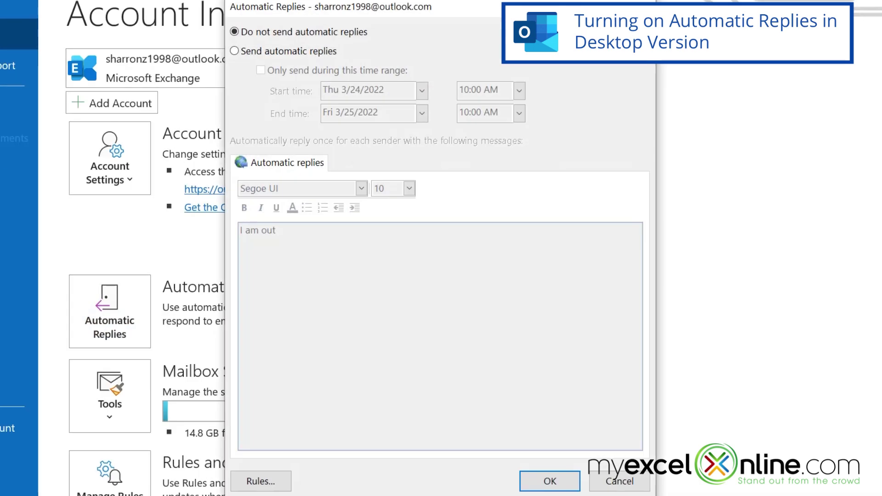
{"action": "left_click", "coordinate": [235, 51]}
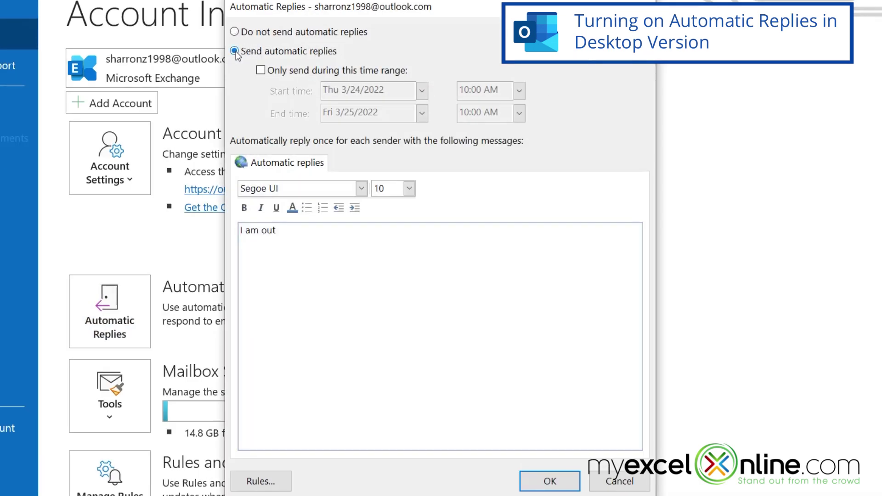
{"action": "left_click", "coordinate": [260, 70]}
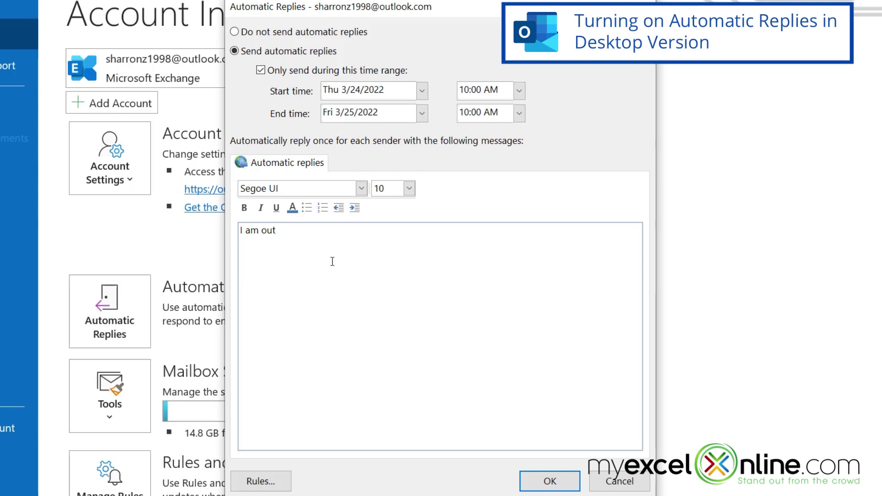
{"action": "type", "text": "."}
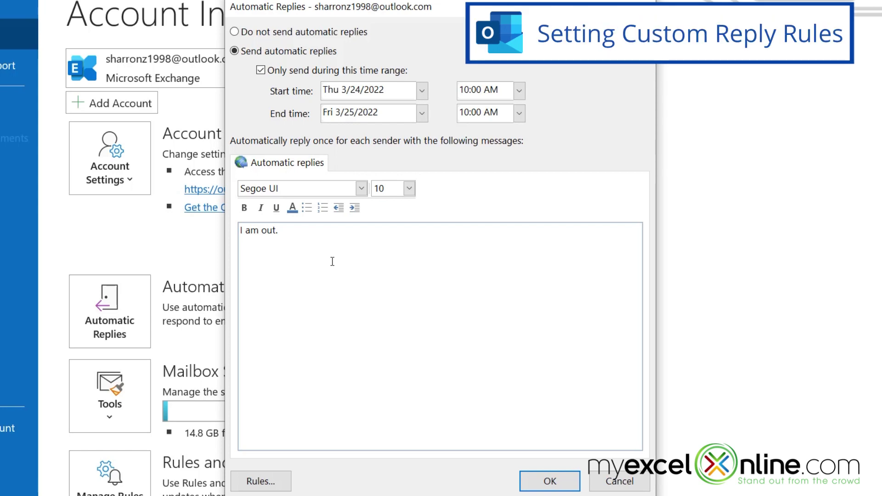
Cancel out of the reply rules without adding a rule, then save the automatic reply settings with OK
{"action": "left_click", "coordinate": [250, 486]}
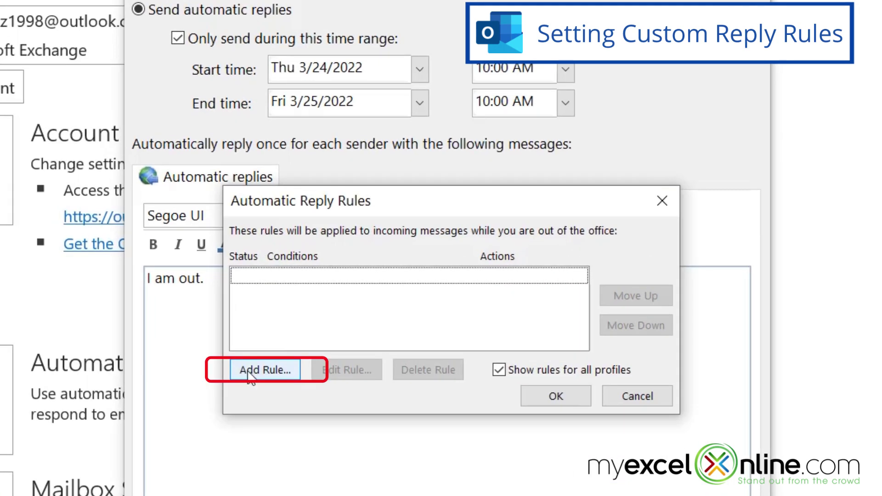
{"action": "left_click", "coordinate": [247, 370]}
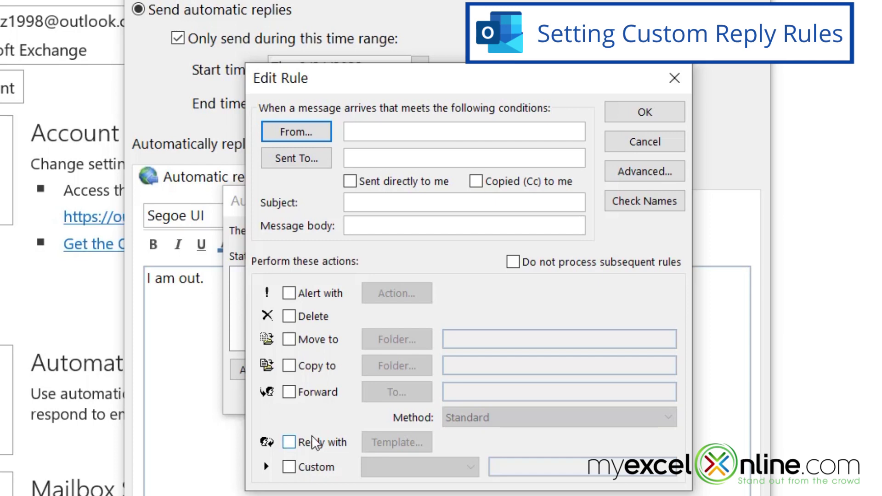
{"action": "left_click", "coordinate": [646, 144]}
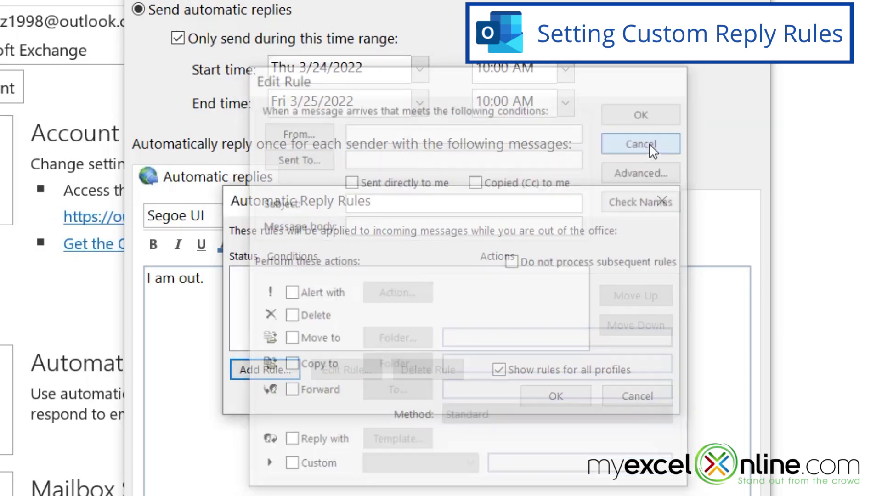
{"action": "left_click", "coordinate": [628, 397]}
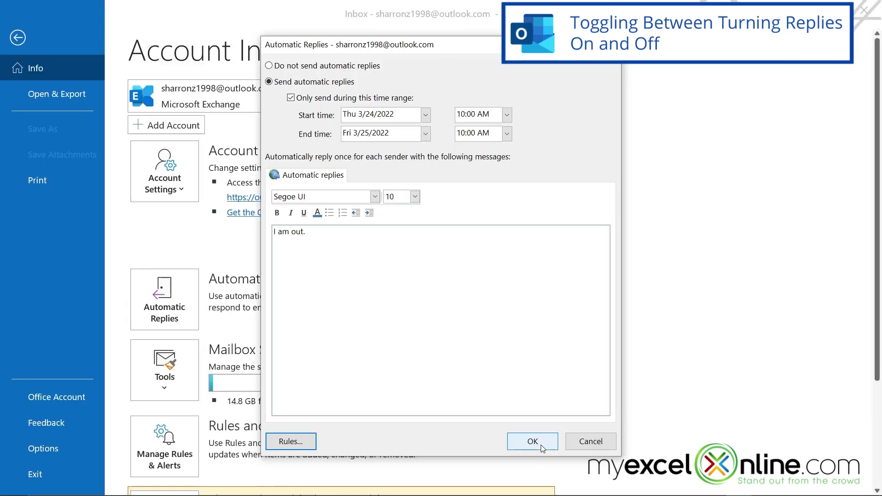
{"action": "left_click", "coordinate": [538, 443]}
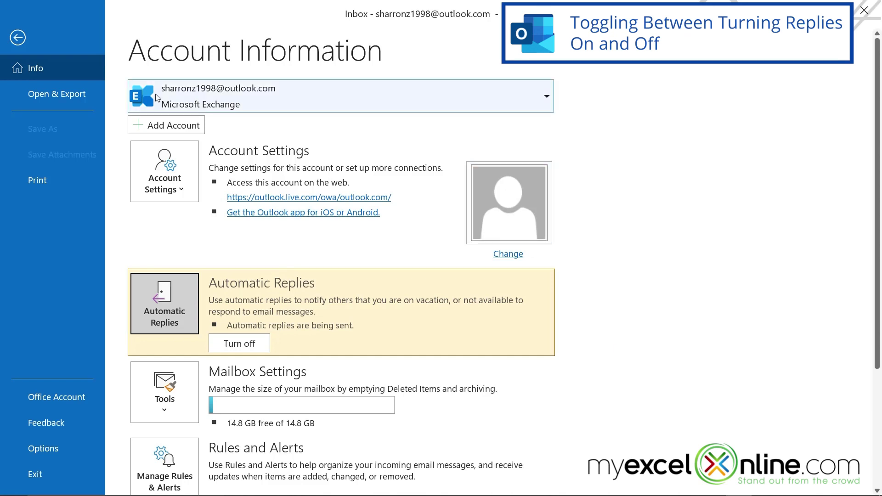
Go back to the inbox and switch automatic replies off from the yellow notice bar
{"action": "left_click", "coordinate": [18, 37]}
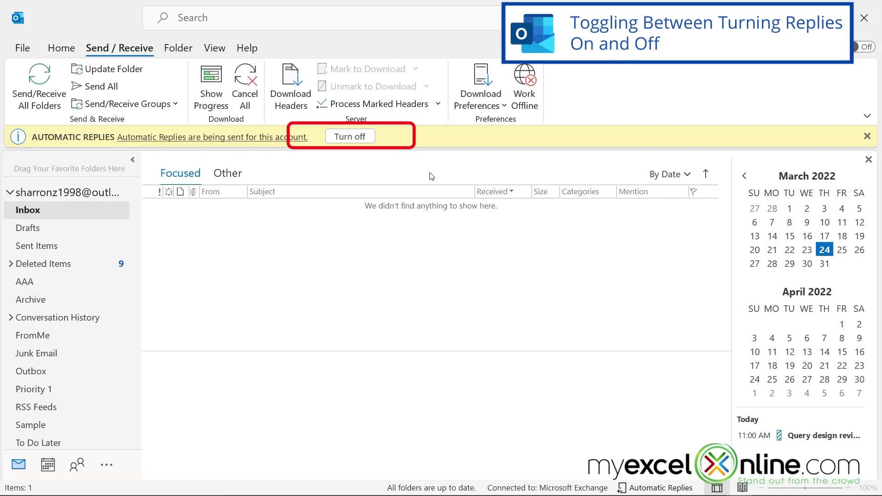
{"action": "left_click", "coordinate": [350, 138]}
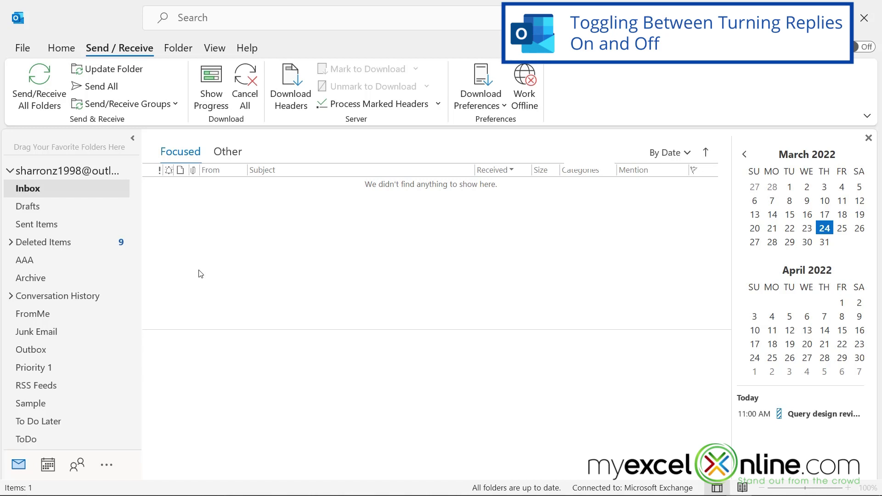
Re-enable automatic replies limited to the 3/24–3/25/2022 time range
{"action": "left_click", "coordinate": [22, 48]}
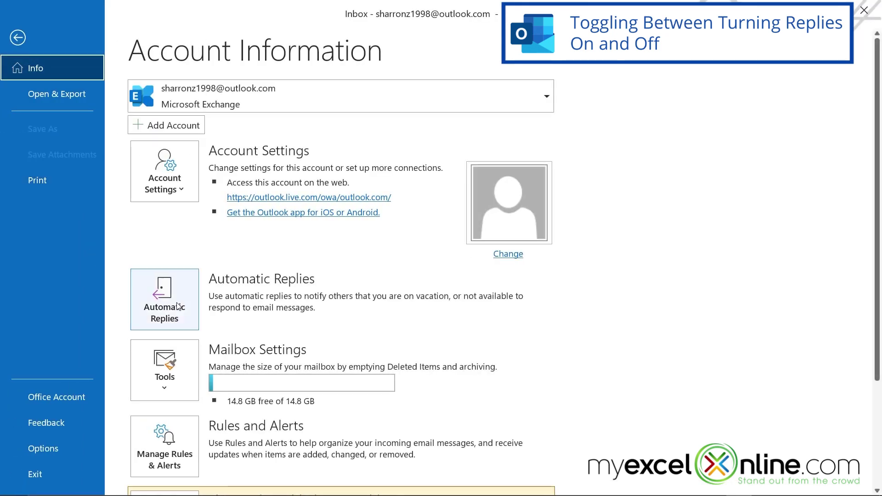
{"action": "left_click", "coordinate": [179, 307]}
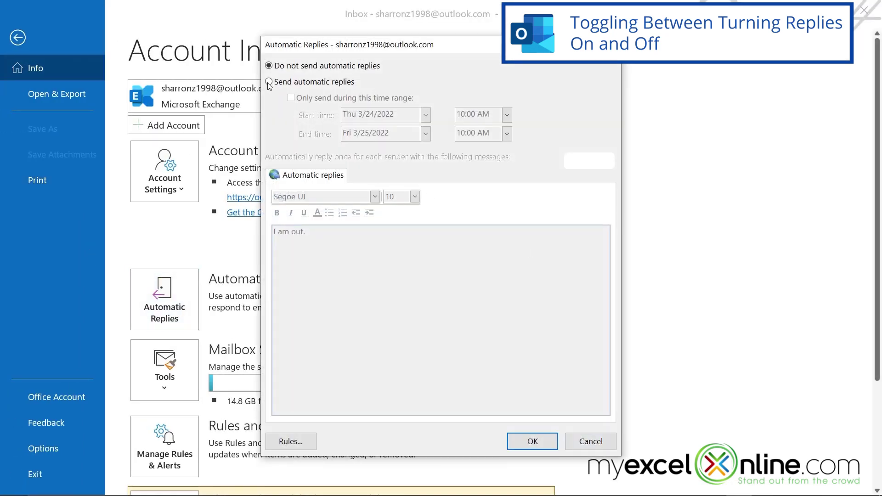
{"action": "left_click", "coordinate": [269, 82]}
{"action": "left_click", "coordinate": [291, 98]}
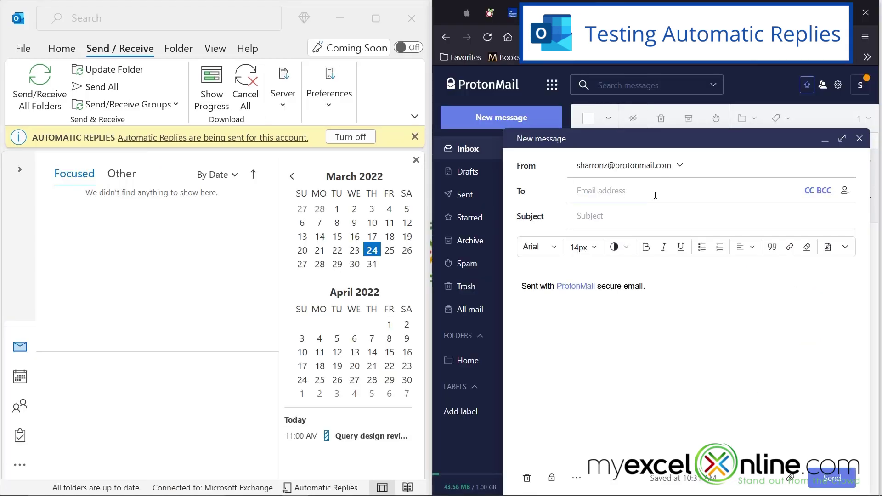
Address a ProtonMail message to the Outlook account with subject 'Meet' and body 'Can we meet?'
{"action": "key", "text": "ctrl+v"}
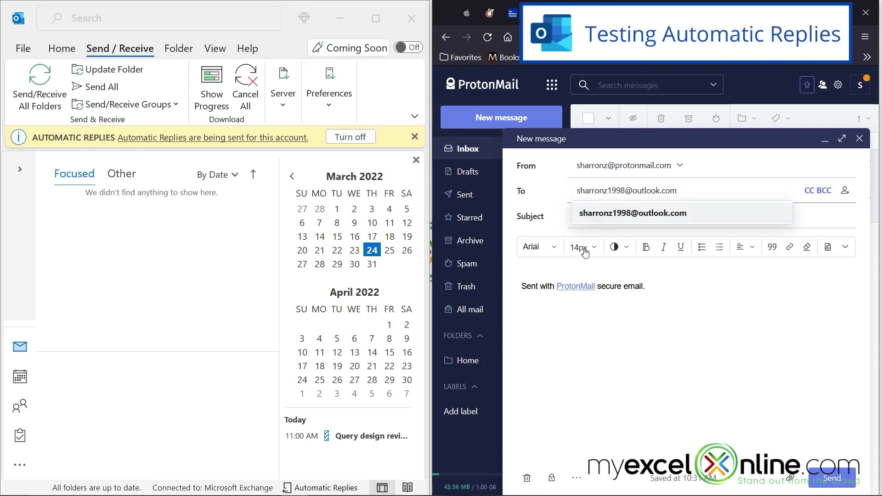
{"action": "left_click", "coordinate": [604, 223]}
{"action": "left_click", "coordinate": [585, 225]}
{"action": "type", "text": "Meet"}
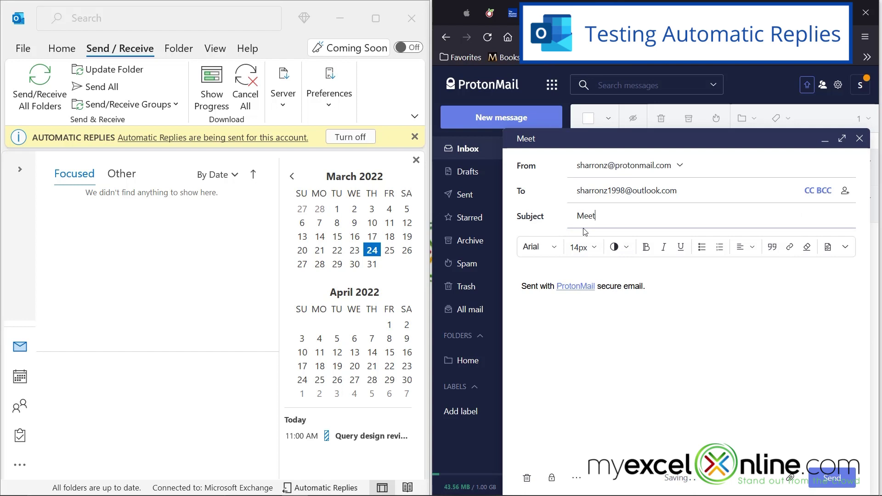
{"action": "left_click", "coordinate": [516, 276]}
{"action": "type", "text": "Can we meet"}
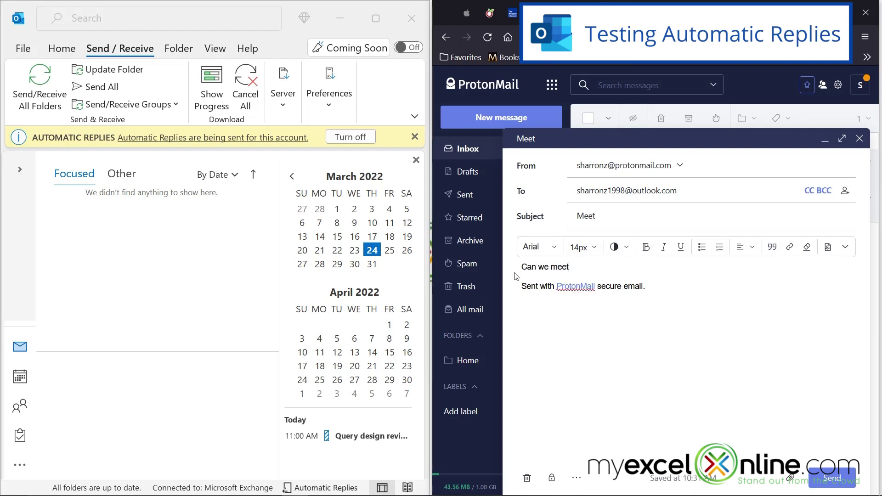
{"action": "type", "text": "?"}
Send the test message and open the returned 'Automatic reply: Meet' email in the ProtonMail inbox
{"action": "left_click", "coordinate": [831, 477]}
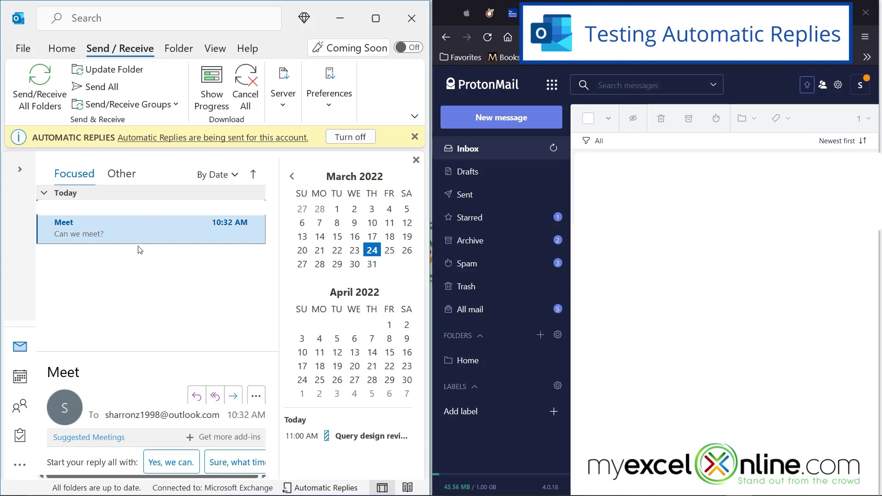
{"action": "left_click", "coordinate": [765, 313]}
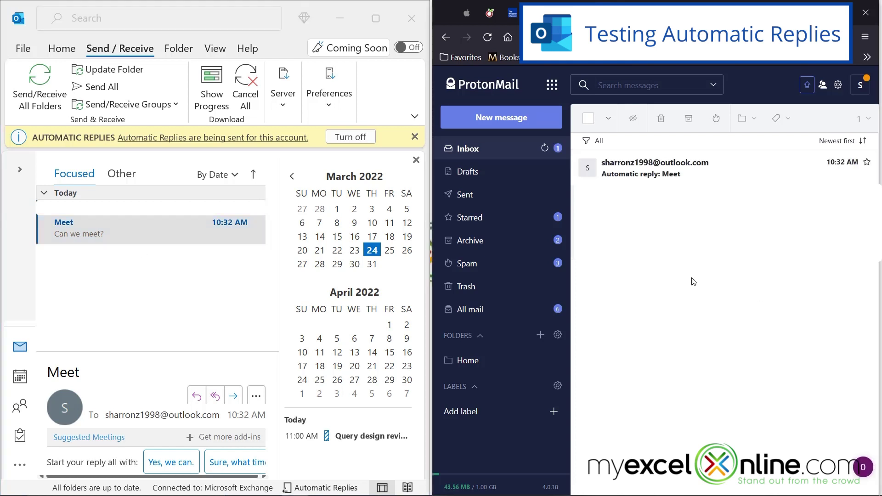
{"action": "left_click", "coordinate": [666, 173]}
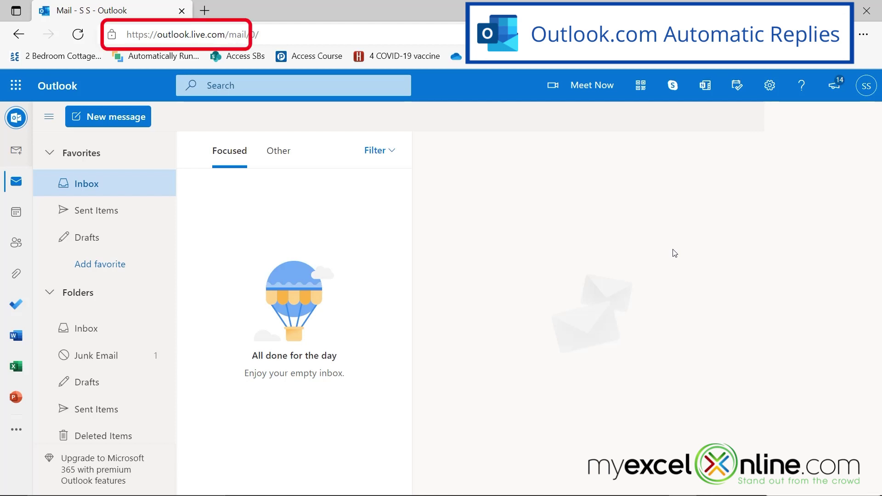
Search Outlook.com settings for 'automa' and open the Automatic replies page
{"action": "left_click", "coordinate": [769, 85]}
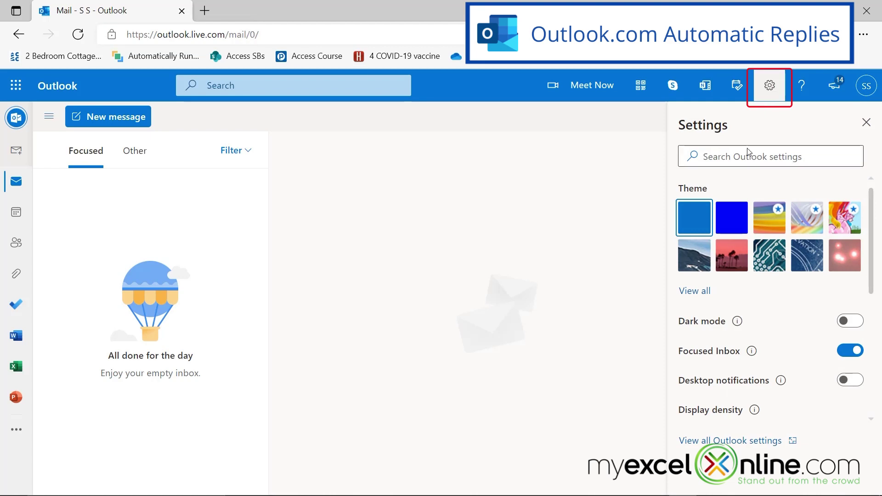
{"action": "left_click", "coordinate": [747, 156]}
{"action": "type", "text": "automa"}
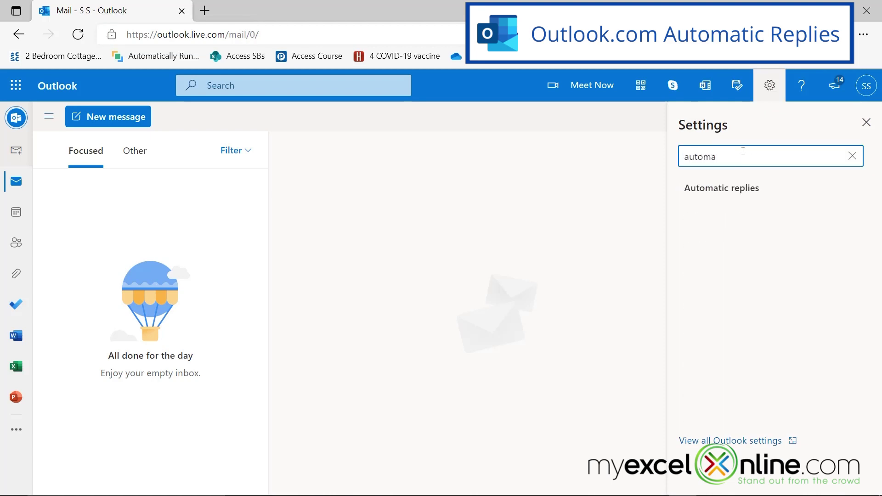
{"action": "left_click", "coordinate": [720, 189]}
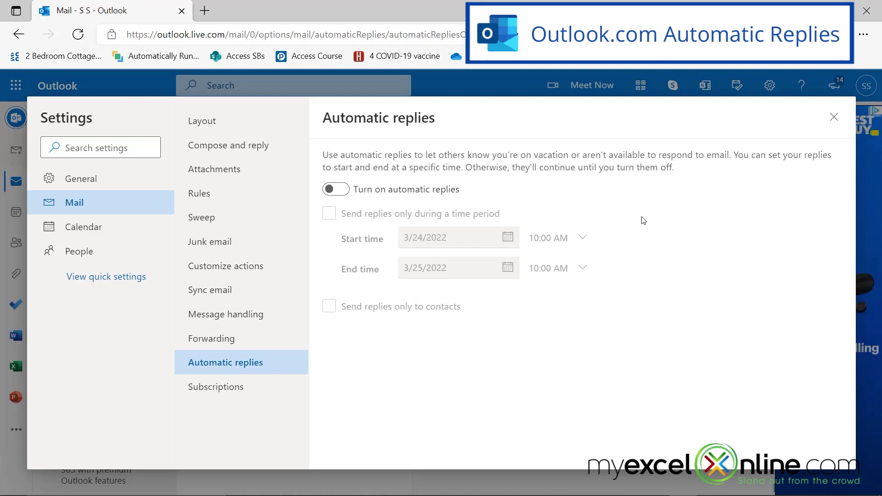
Switch on Outlook.com automatic replies and send them only during 3/24–3/25/2022
{"action": "left_click", "coordinate": [338, 191]}
{"action": "left_click", "coordinate": [329, 216]}
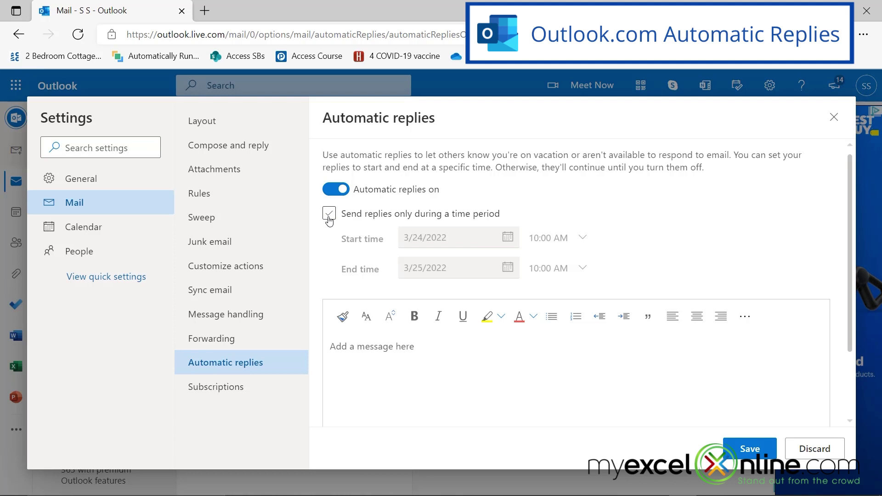
{"action": "left_click", "coordinate": [328, 216]}
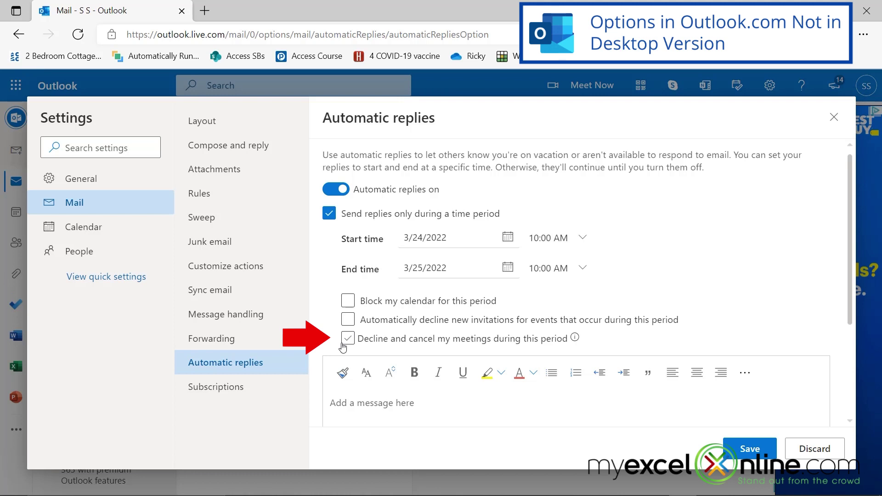
{"action": "scroll", "coordinate": [525, 307], "scroll_direction": "down", "scroll_amount": 3}
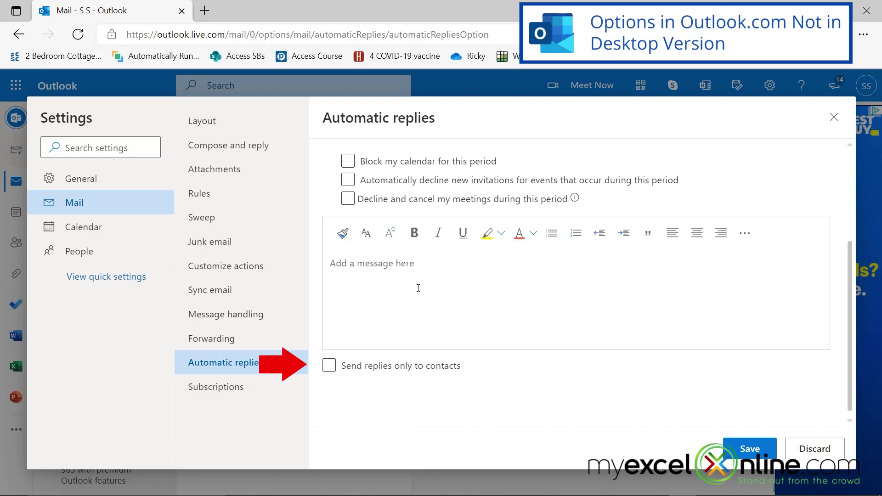
{"action": "left_click", "coordinate": [394, 262]}
{"action": "scroll", "coordinate": [567, 368], "scroll_direction": "up", "scroll_amount": 2}
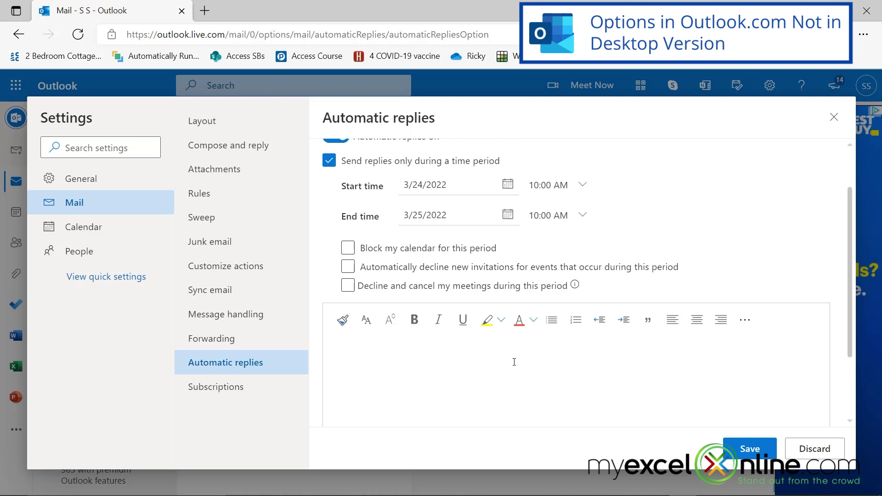
{"action": "left_click", "coordinate": [715, 420]}
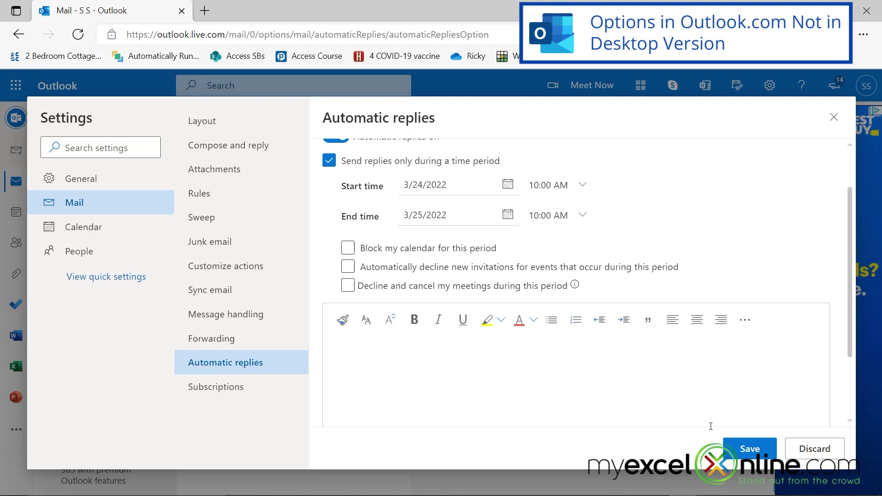